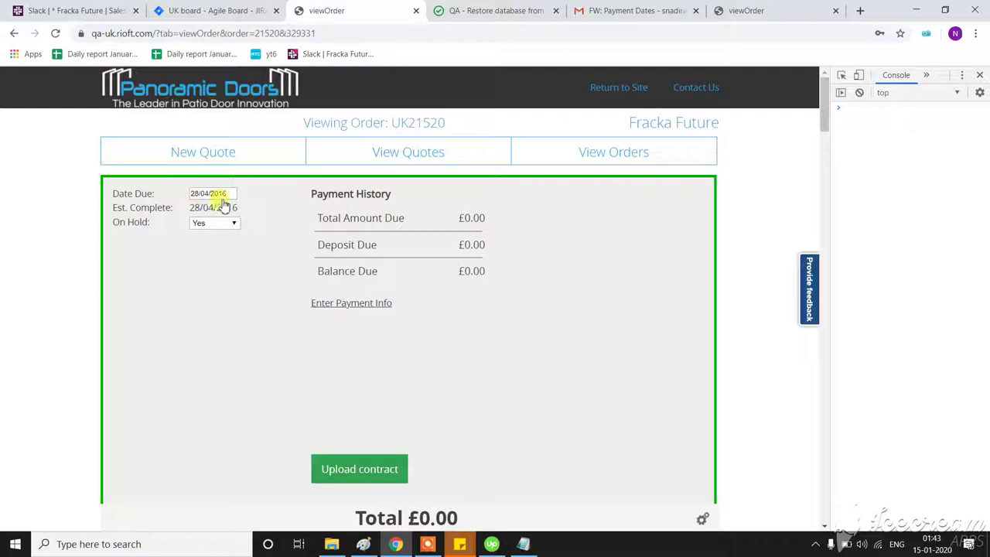
# Open the Enter Payment Info page for order UK21520
pyautogui.click(194, 194)
# Fill in a Visa payment with card digits 1234, amount 10 and date 2 January 2020
pyautogui.click(361, 305)
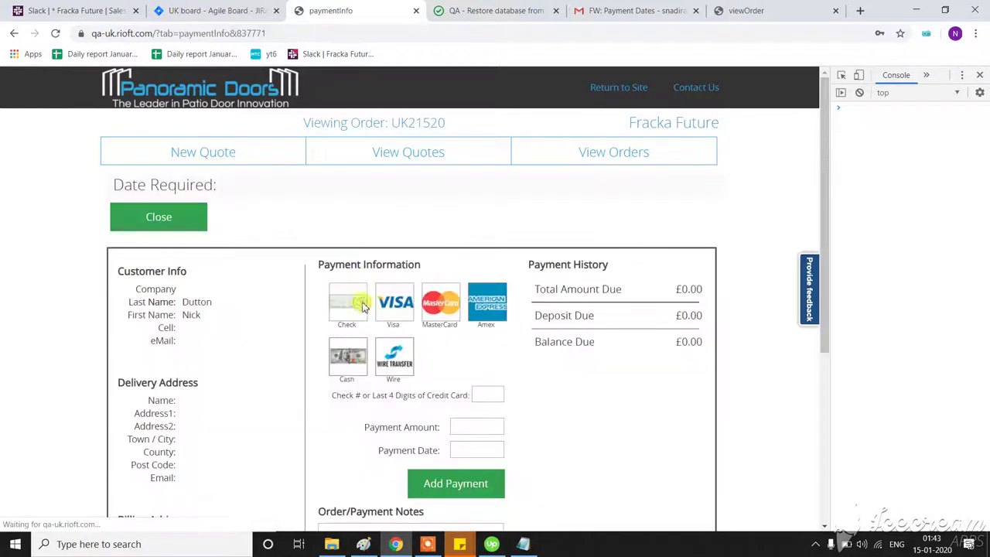
pyautogui.click(482, 395)
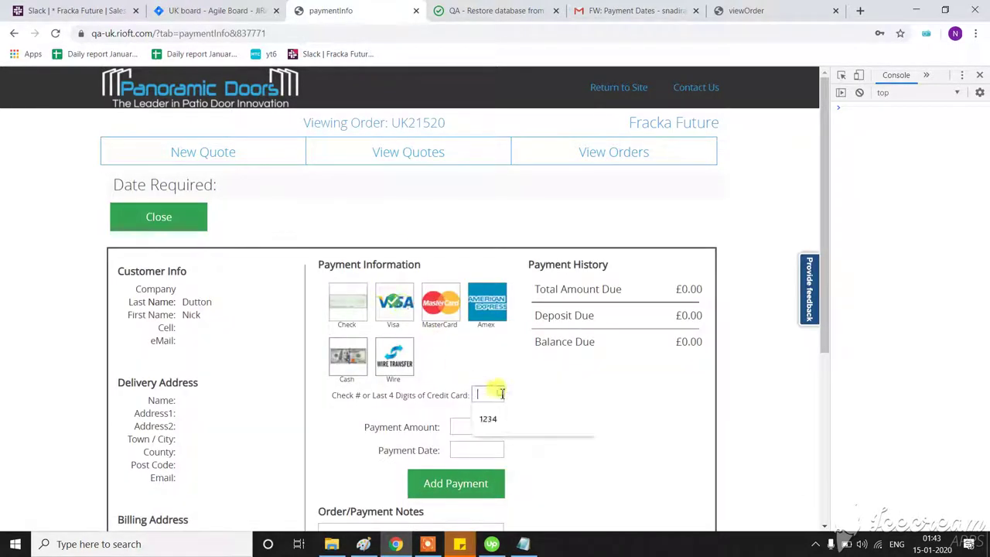
pyautogui.click(488, 422)
pyautogui.click(479, 427)
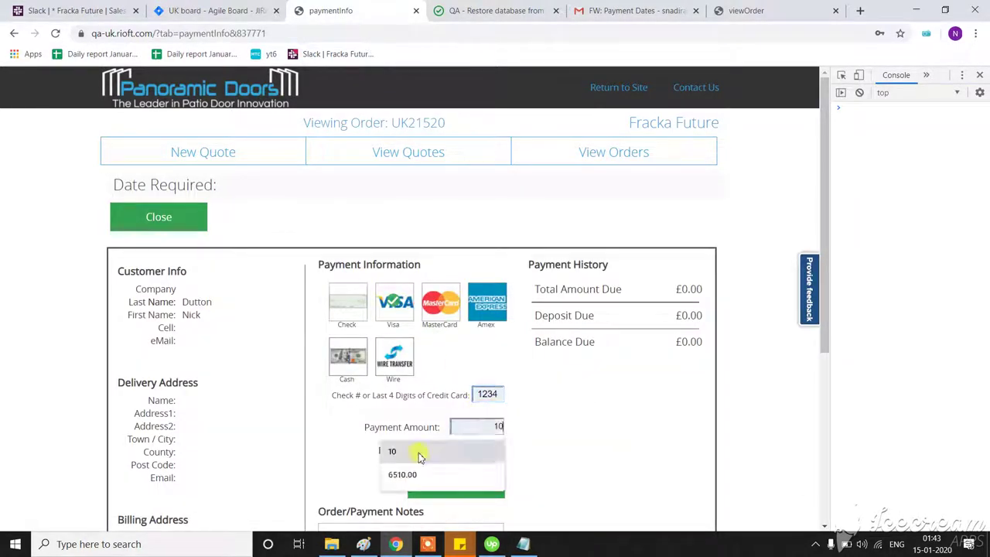
pyautogui.write('10')
pyautogui.click(491, 450)
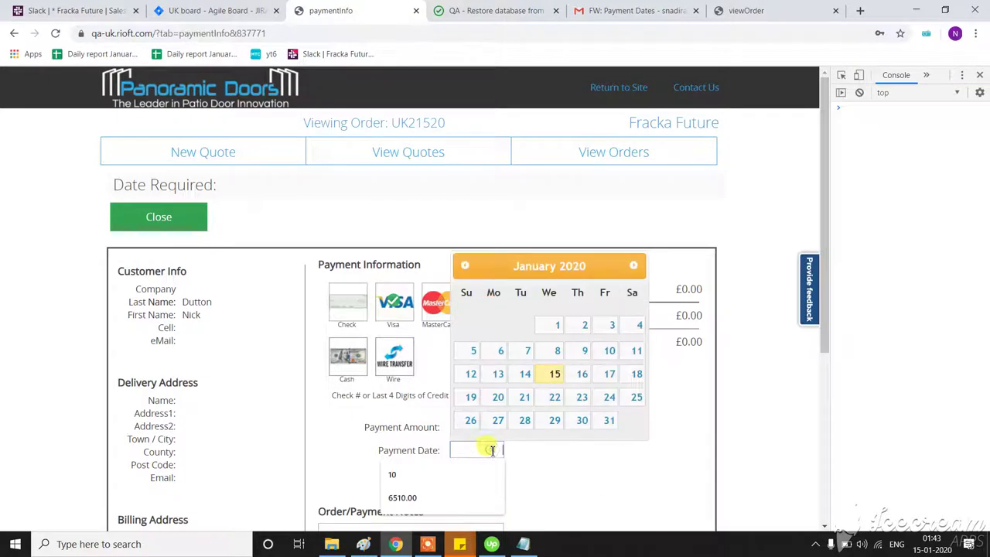
pyautogui.click(580, 327)
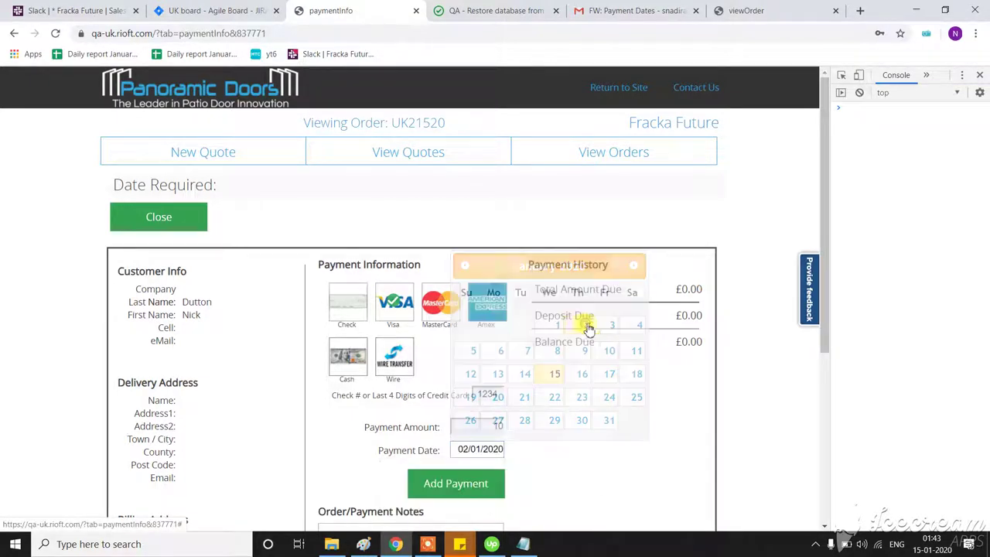
# Add the £10.00 payment, close the form and highlight its 02/01/2020 date
pyautogui.click(448, 471)
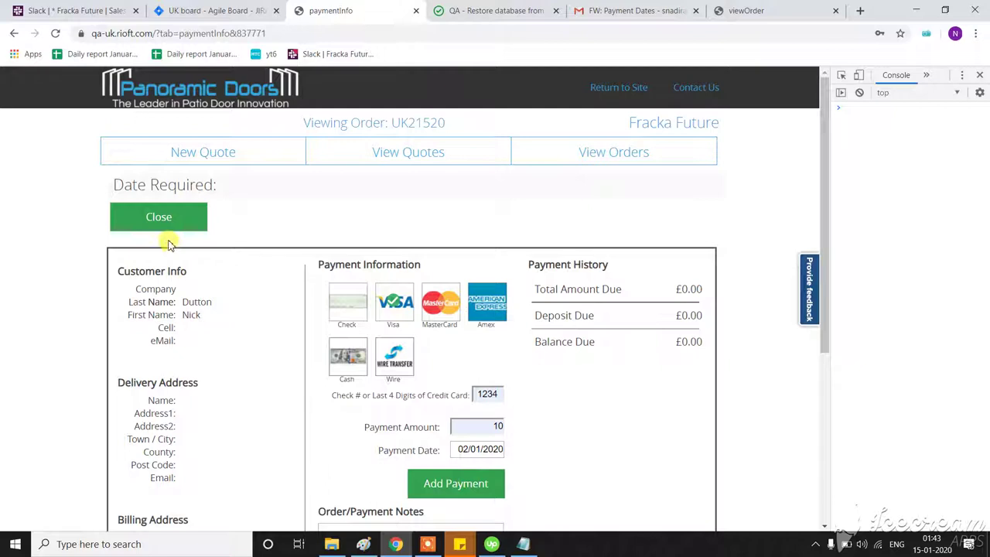
pyautogui.click(174, 218)
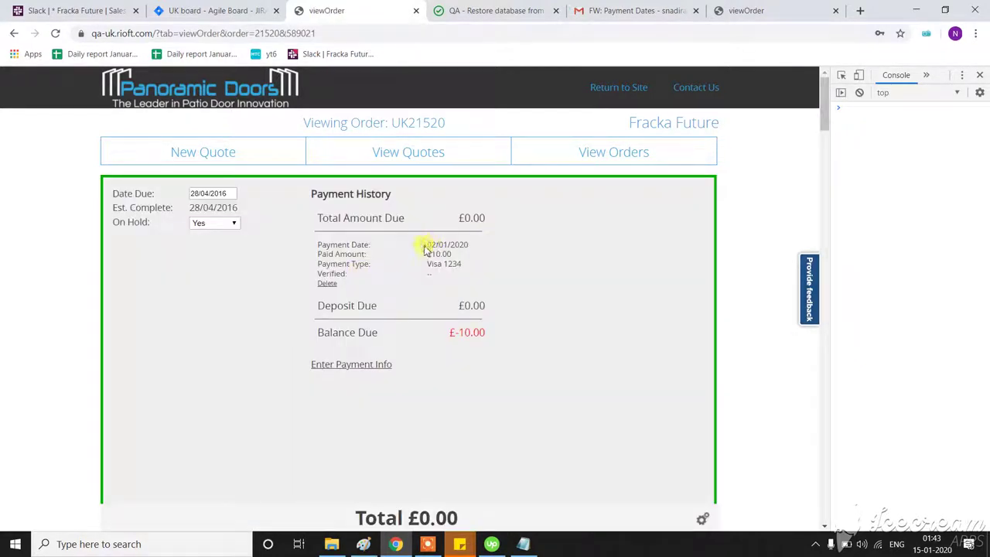
pyautogui.moveTo(424, 246); pyautogui.dragTo(459, 246)
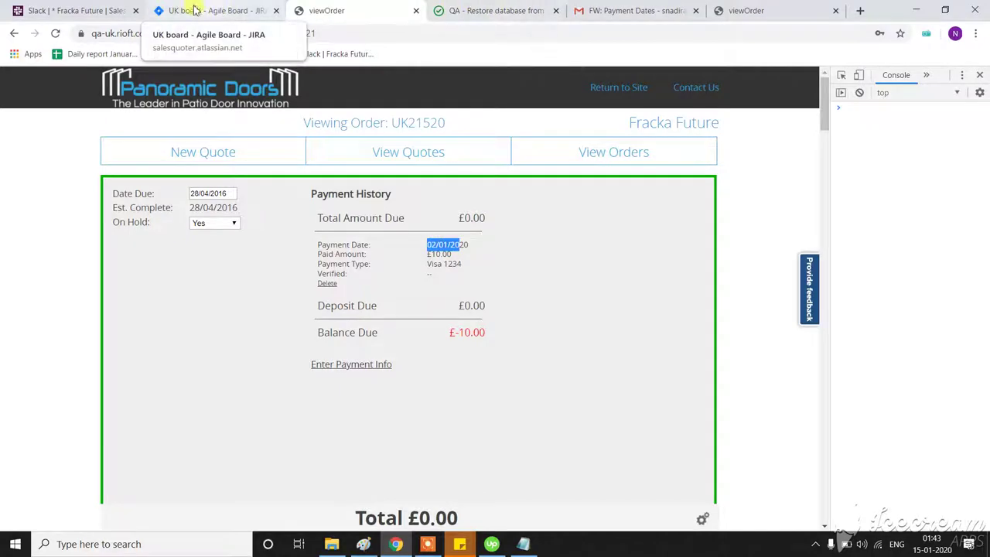
# In Slack, view the #build-deploy-notifications channel's Bamboo QA deploy and restore results
pyautogui.click(65, 10)
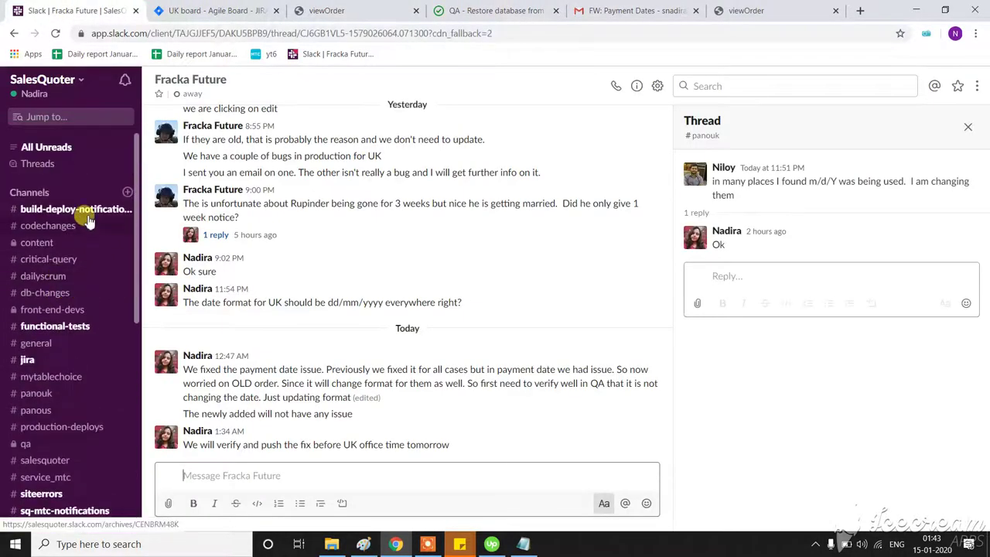
pyautogui.click(83, 210)
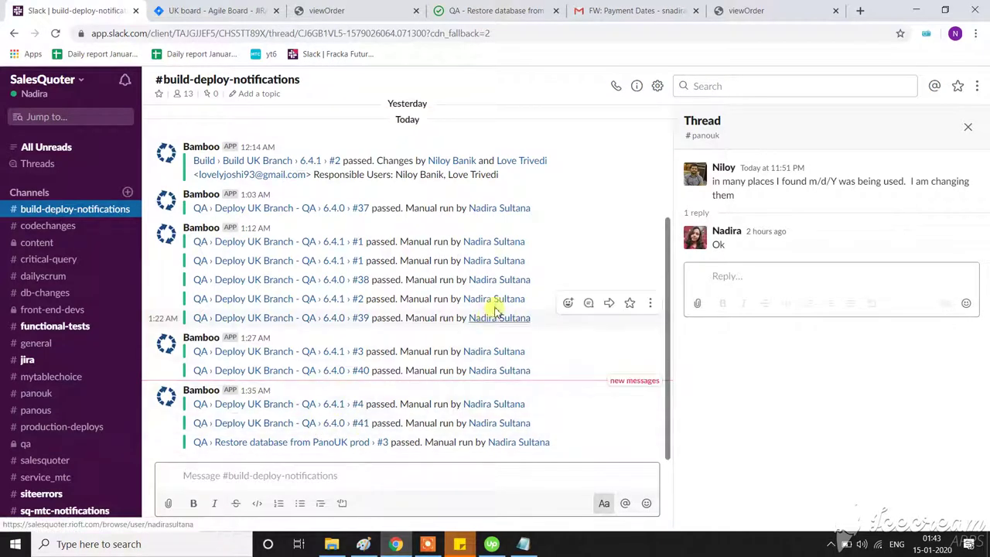
# Back on order UK21520, select the first payment's date to confirm it reads 02/01/2020
pyautogui.click(379, 9)
pyautogui.click(433, 249)
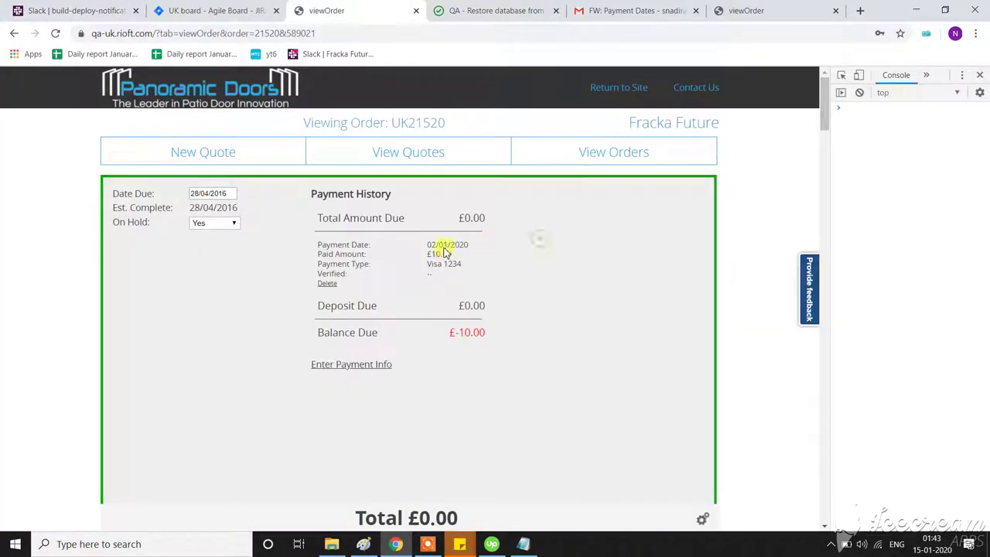
pyautogui.moveTo(429, 246); pyautogui.dragTo(484, 247)
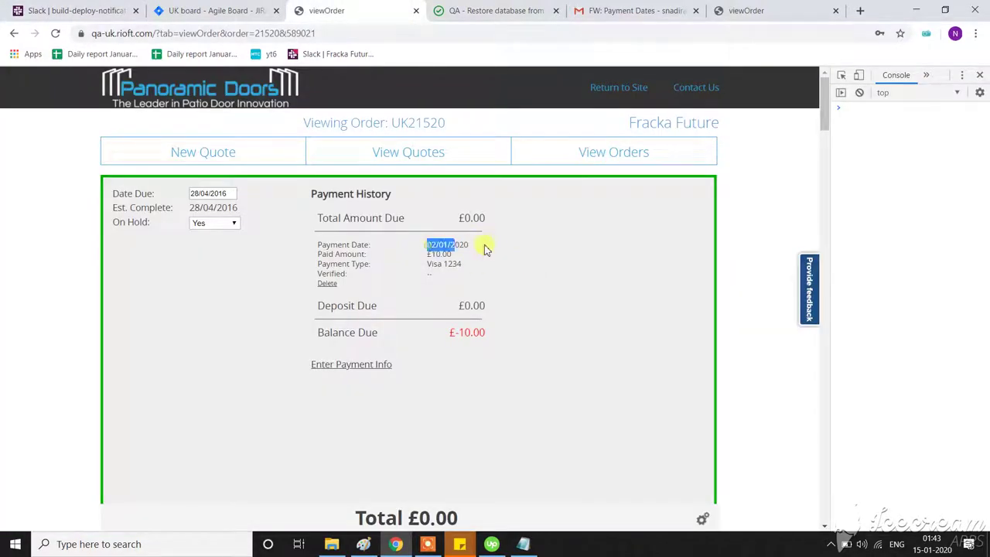
pyautogui.click(494, 259)
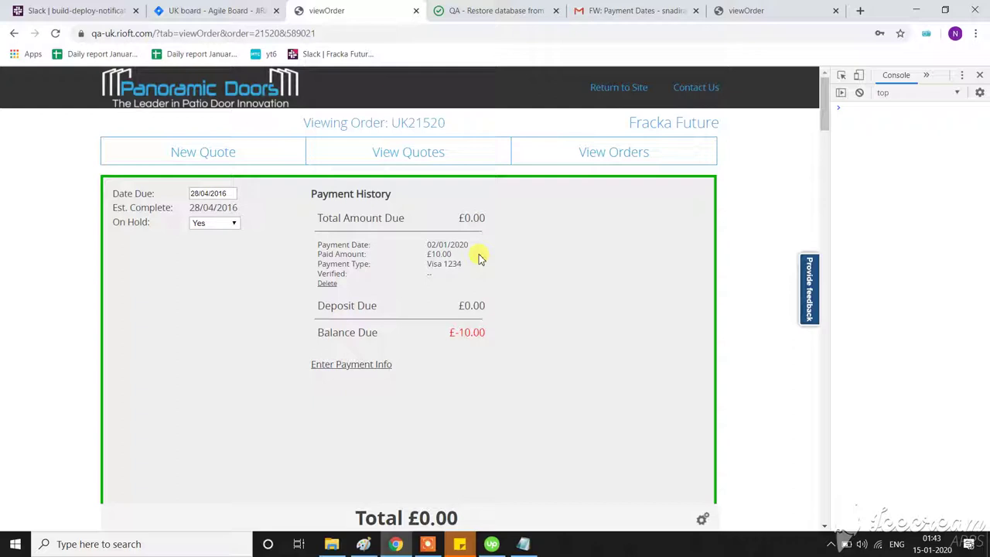
# Add a second Visa payment: card 1234, amount 10, dated 13 January 2020
pyautogui.click(353, 364)
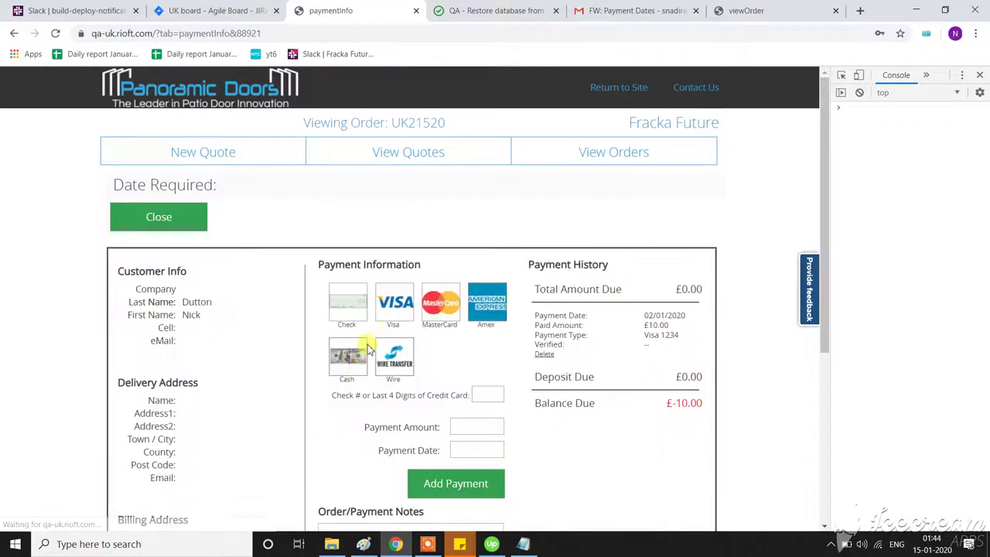
pyautogui.click(487, 395)
pyautogui.click(498, 415)
pyautogui.click(476, 427)
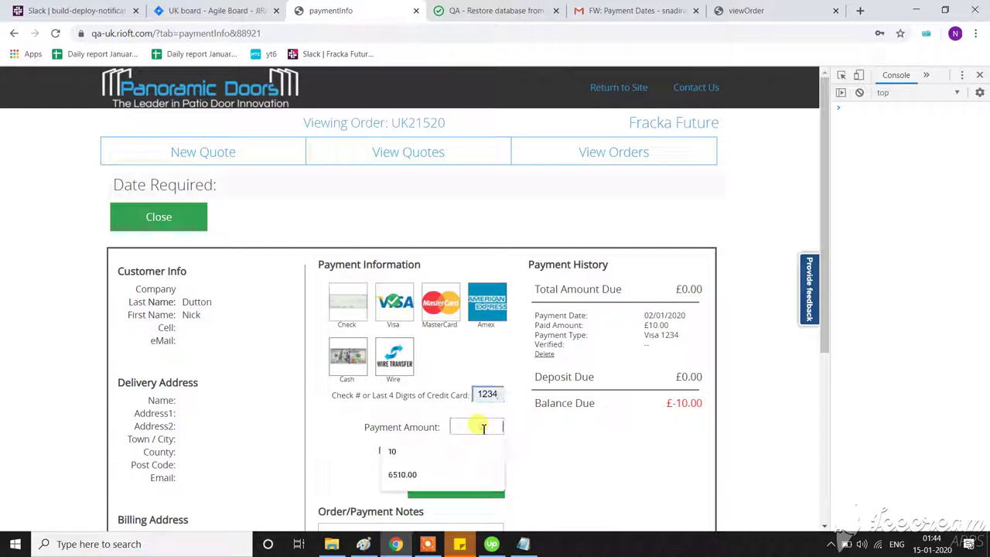
pyautogui.click(433, 453)
pyautogui.click(476, 449)
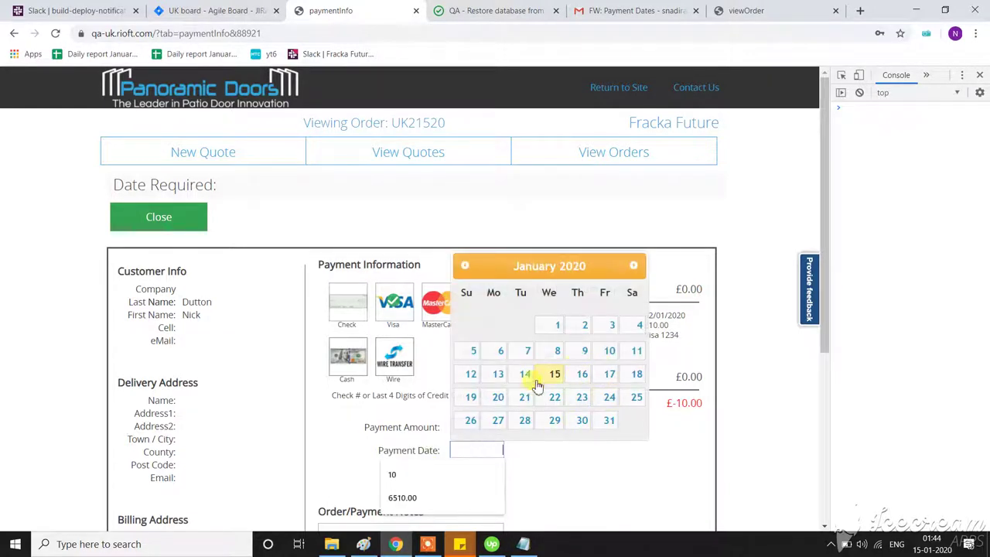
pyautogui.click(501, 375)
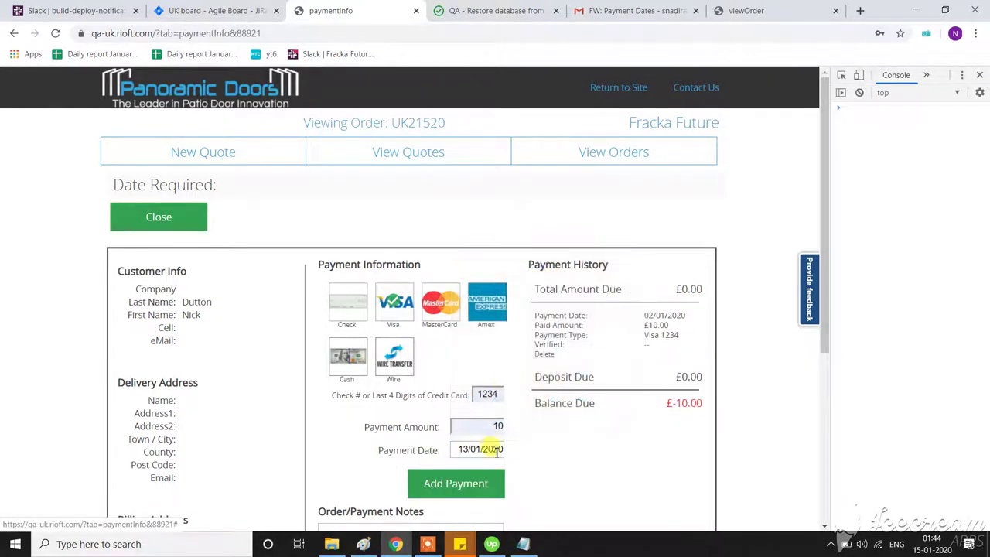
pyautogui.click(480, 481)
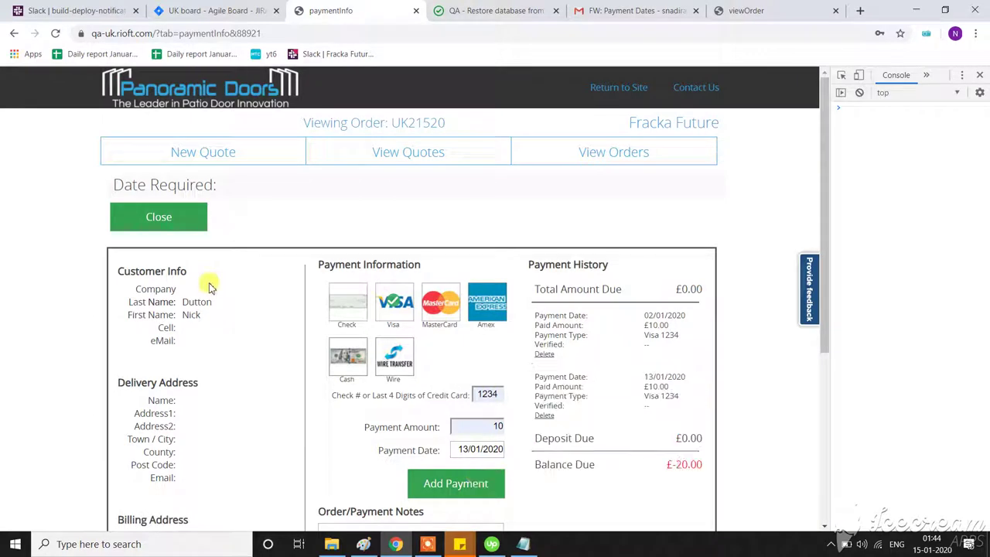
pyautogui.click(189, 221)
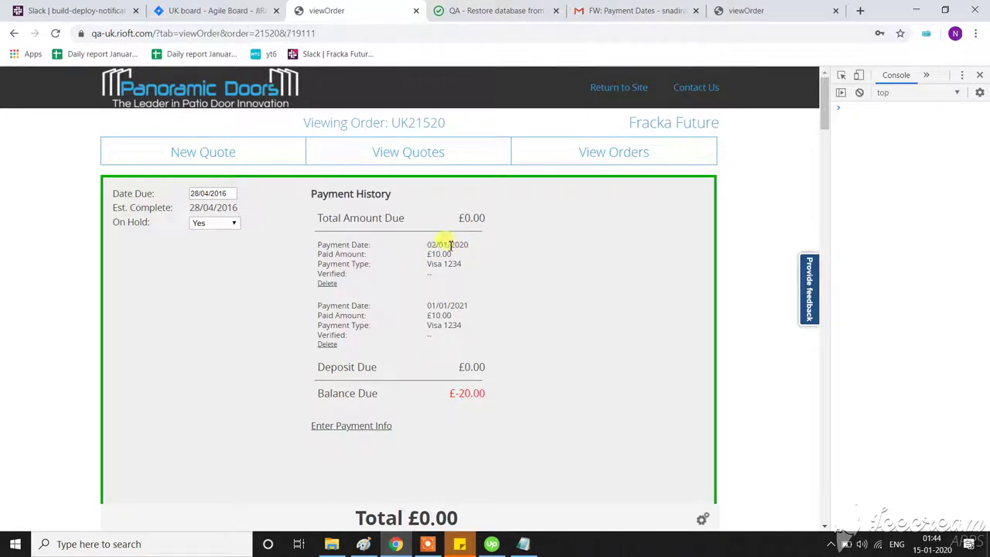
pyautogui.doubleClick(444, 244)
pyautogui.click(429, 246)
# Navigate from Bamboo's QA project to the Deploy UK Branch - QA plan, then return to the order
pyautogui.click(534, 11)
pyautogui.click(139, 114)
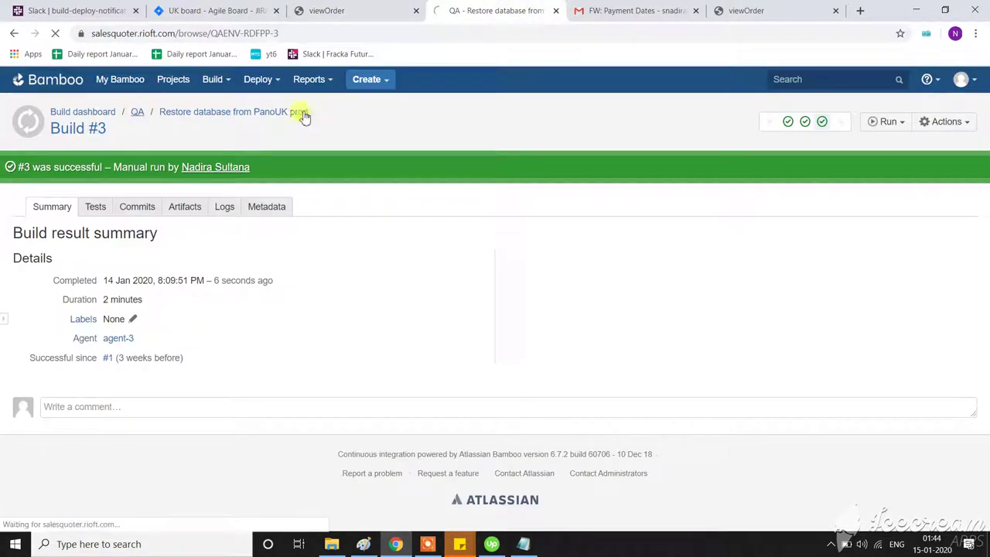
pyautogui.click(369, 11)
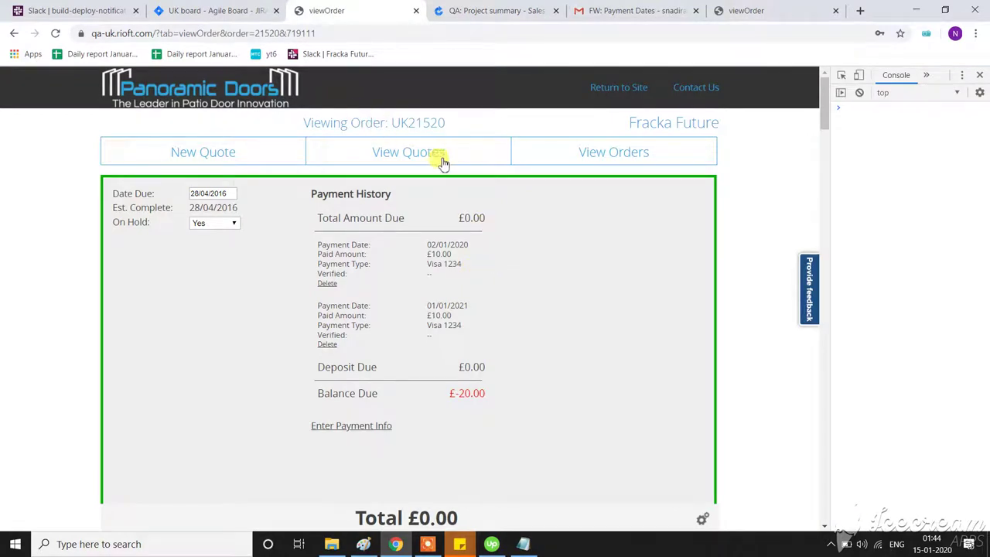
pyautogui.click(456, 11)
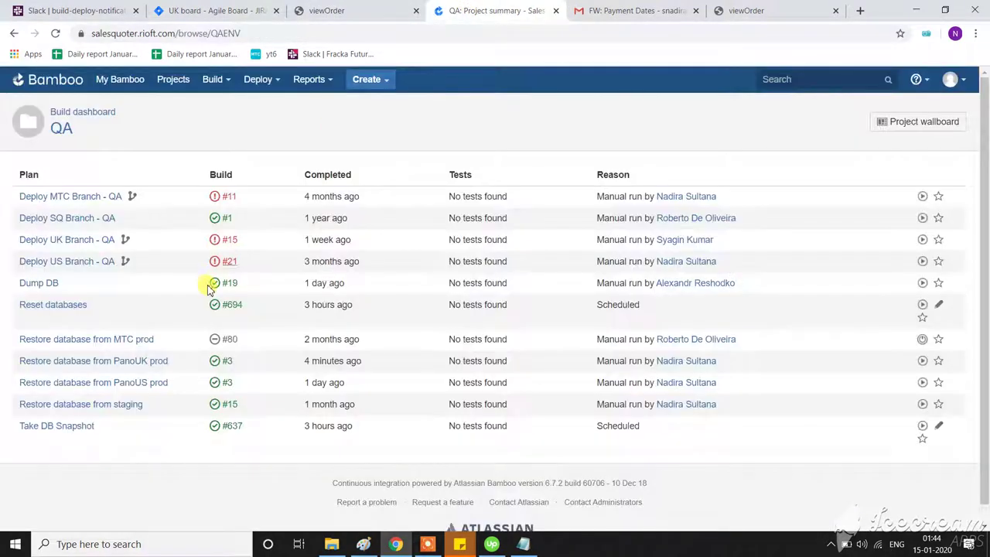
pyautogui.click(78, 245)
pyautogui.click(378, 8)
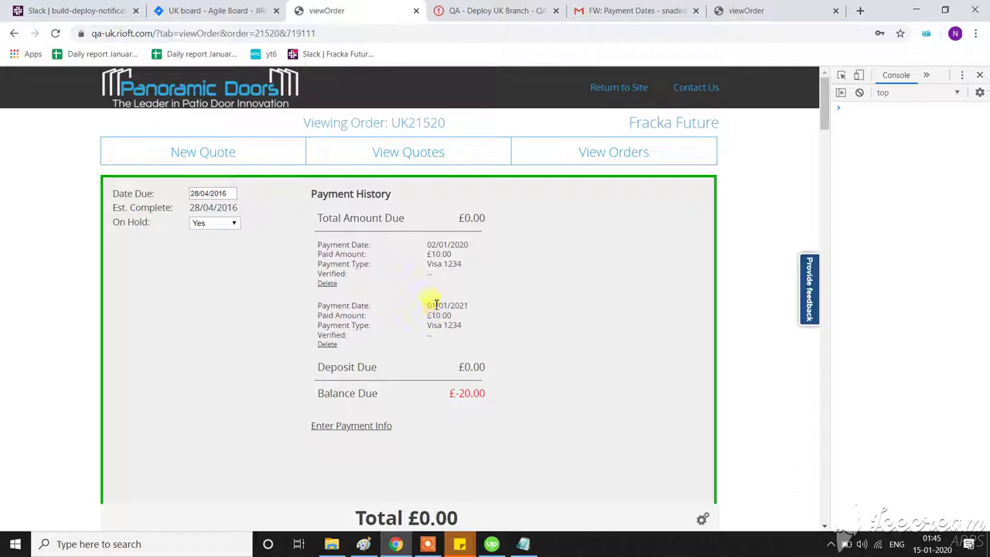
# Switch the Deploy UK Branch - QA plan to branch 6.4.1 and run it
pyautogui.click(510, 9)
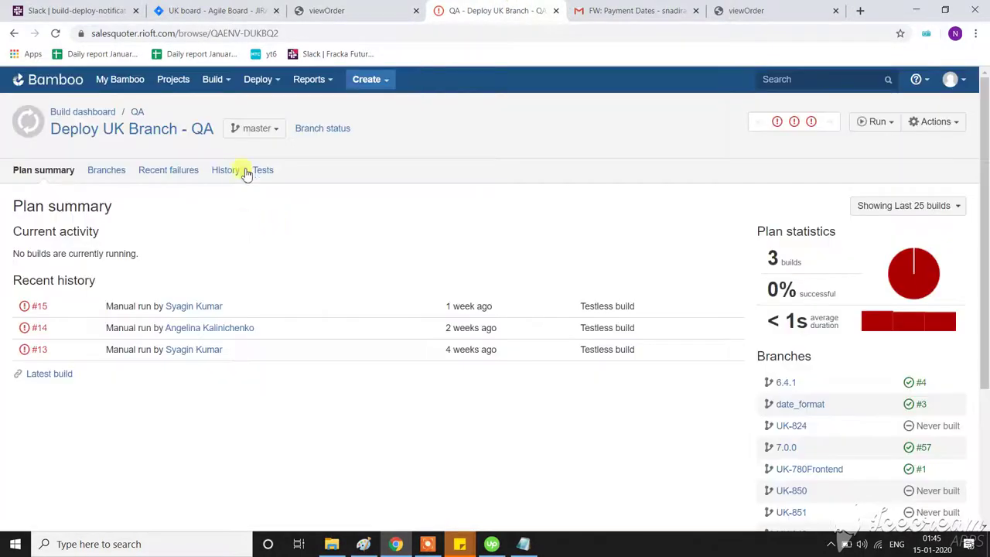
pyautogui.click(276, 131)
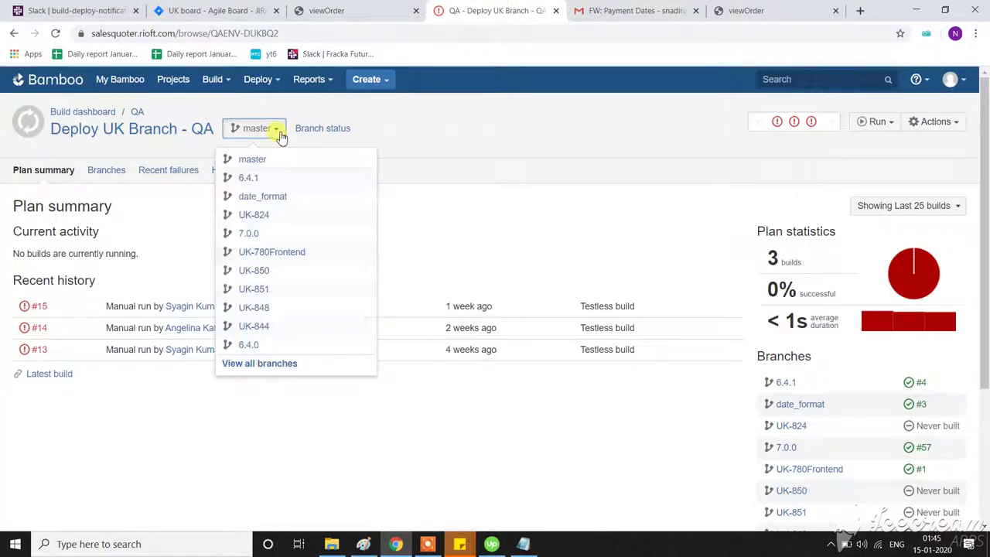
pyautogui.click(257, 176)
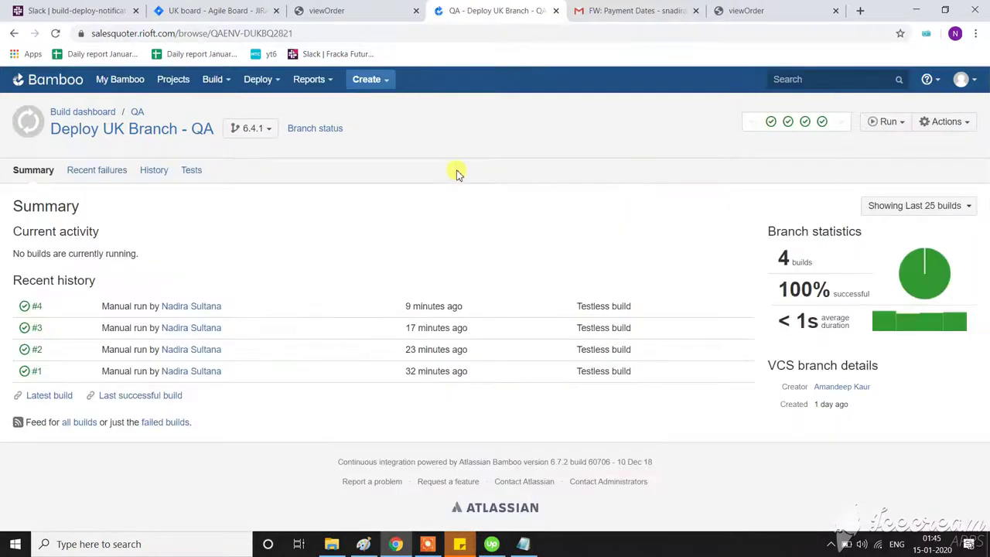
pyautogui.click(893, 125)
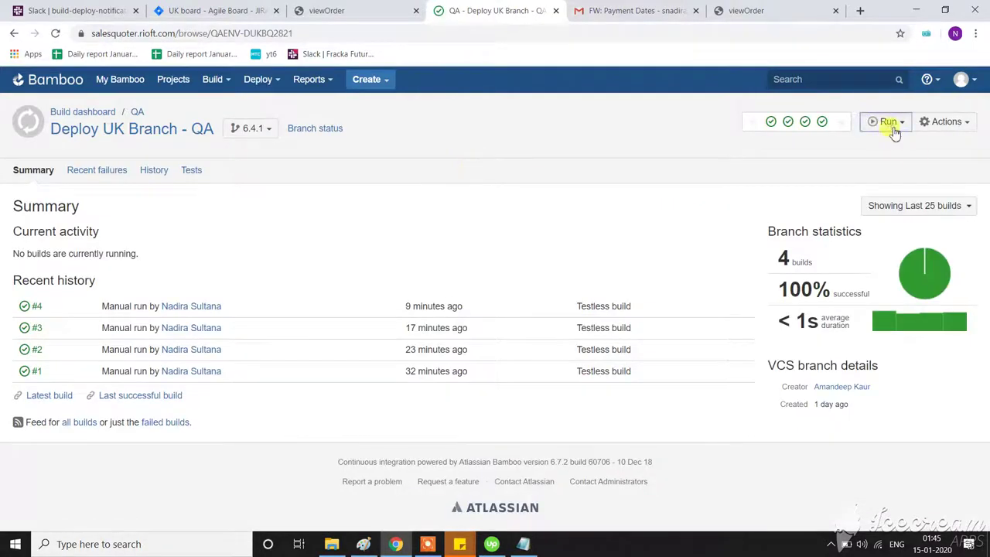
pyautogui.click(833, 140)
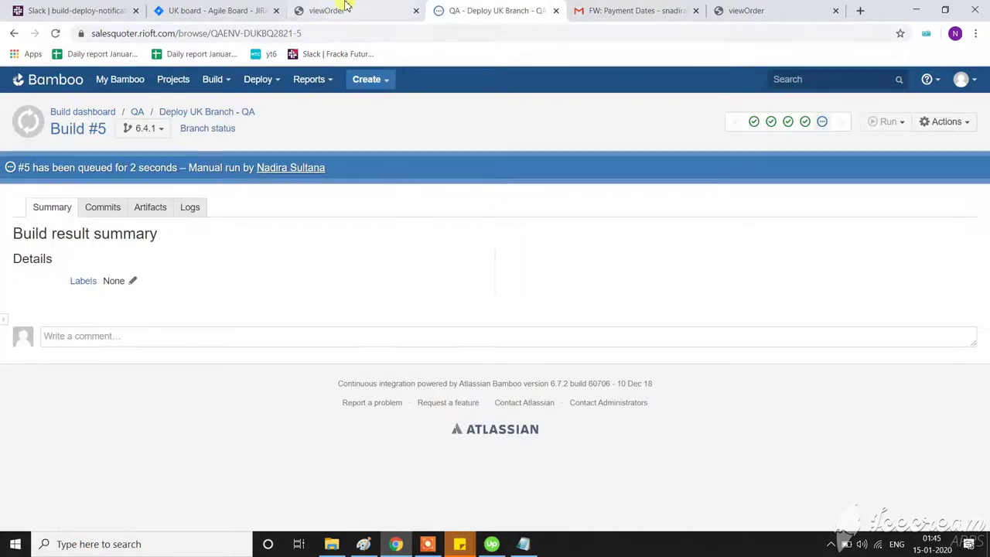
# Check the order page and confirm Build #5 completed successfully
pyautogui.click(346, 10)
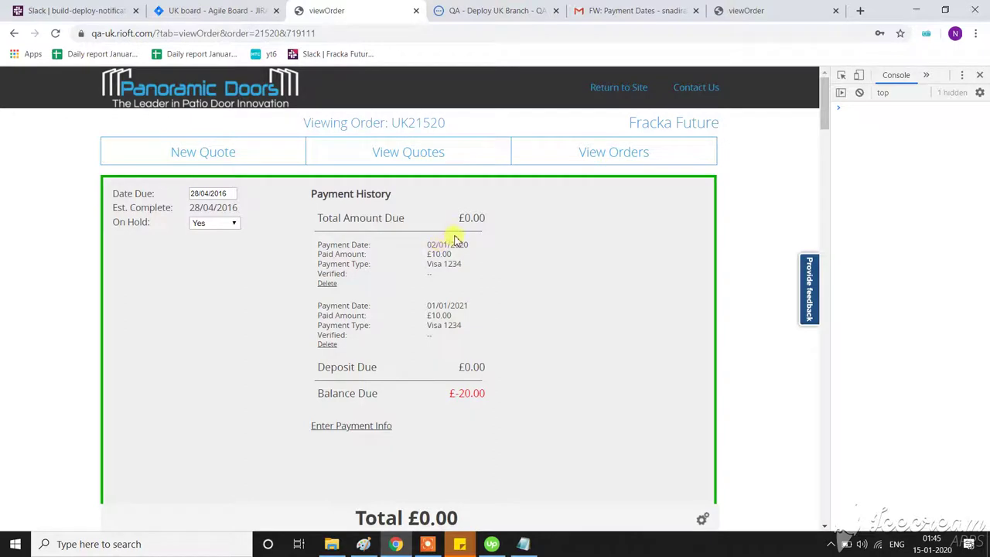
pyautogui.click(470, 10)
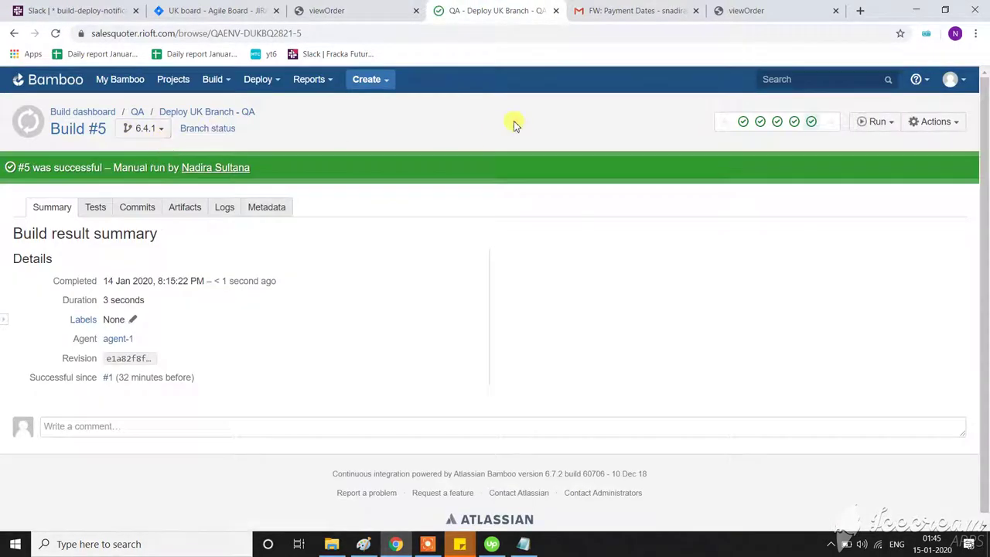
pyautogui.click(379, 9)
# Reload order UK21520 and confirm the first payment date now shows 01/02/2020
pyautogui.click(372, 34)
pyautogui.click(372, 36)
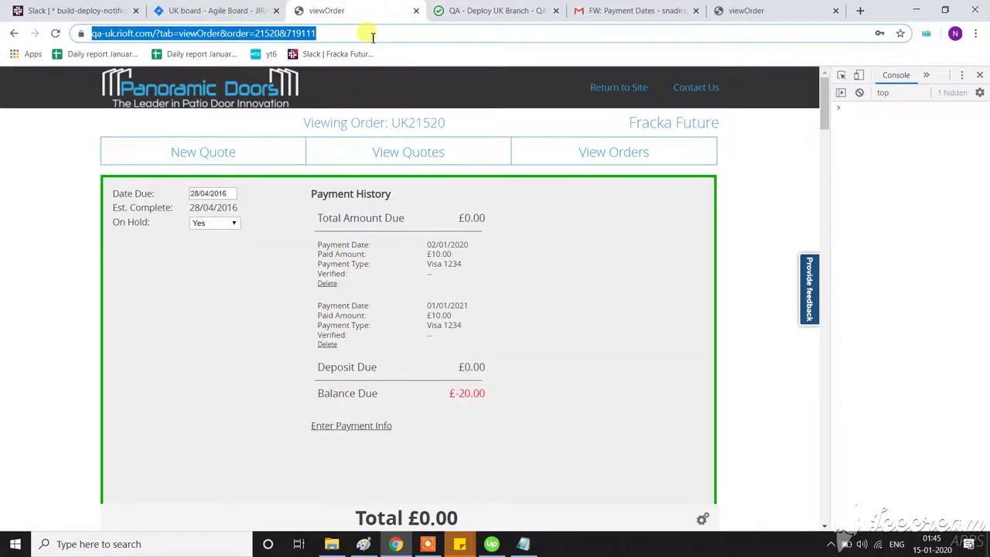
pyautogui.press('Return')
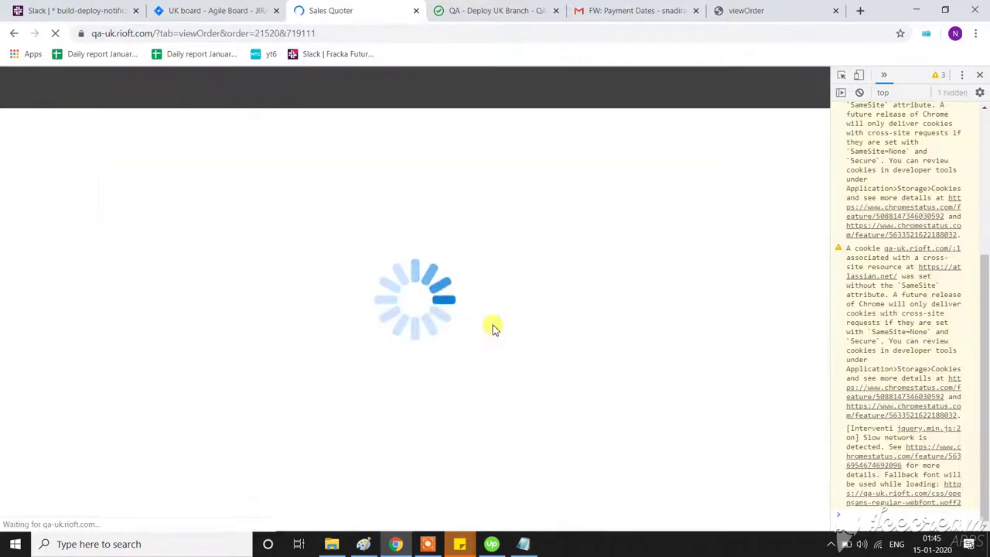
pyautogui.click(486, 6)
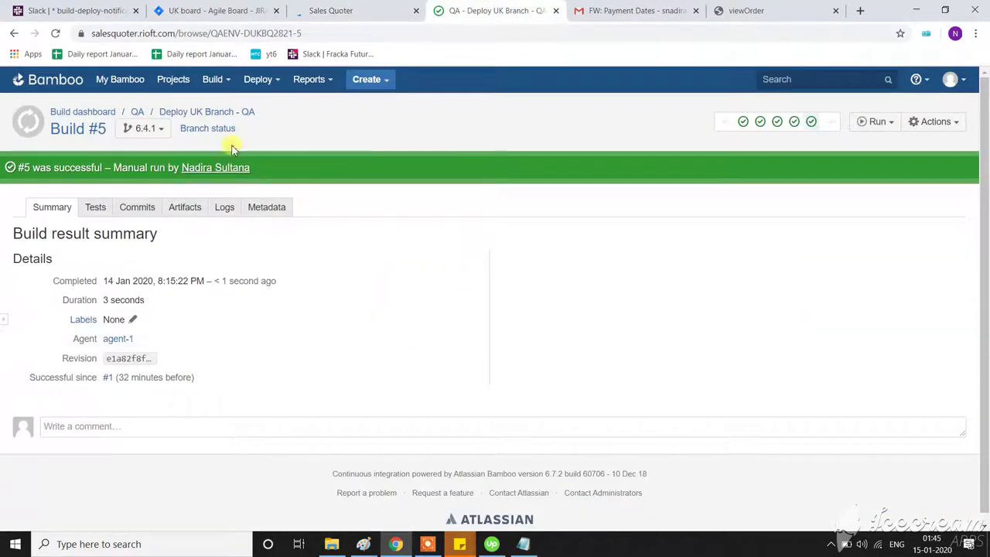
pyautogui.click(350, 7)
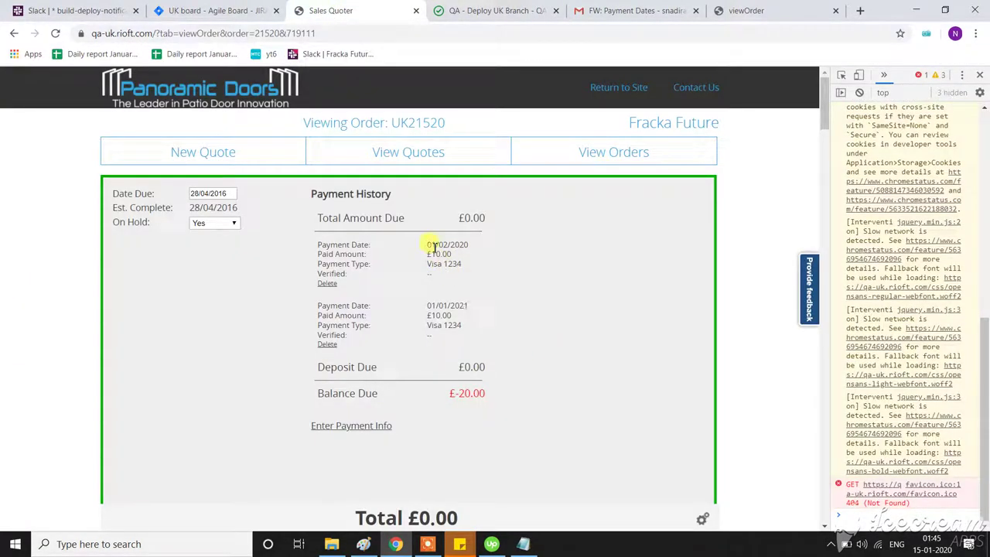
pyautogui.moveTo(434, 247)
pyautogui.mouseDown()
pyautogui.moveTo(495, 248)
pyautogui.moveTo(435, 246)
pyautogui.mouseUp()
pyautogui.moveTo(466, 265); pyautogui.dragTo(503, 259)
pyautogui.click(437, 249)
pyautogui.click(503, 268)
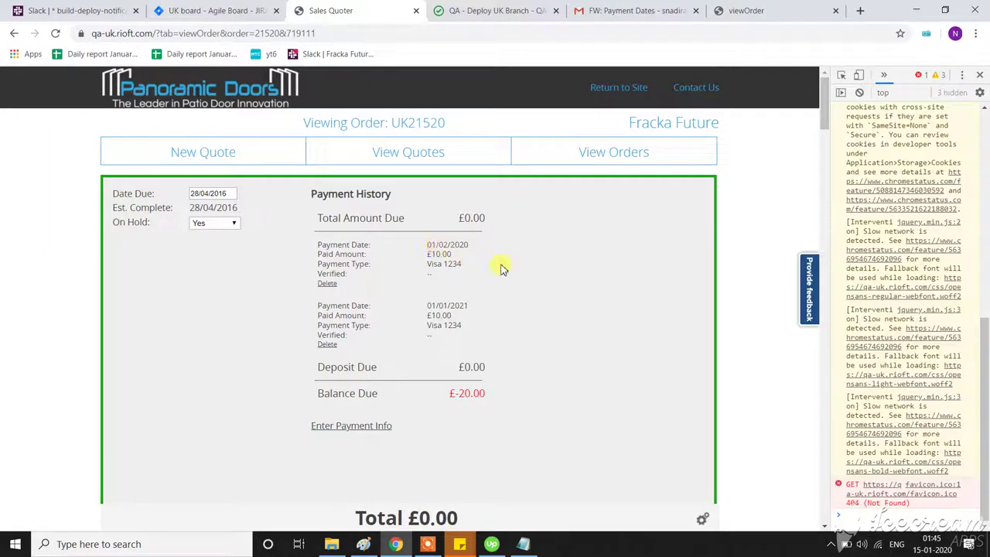